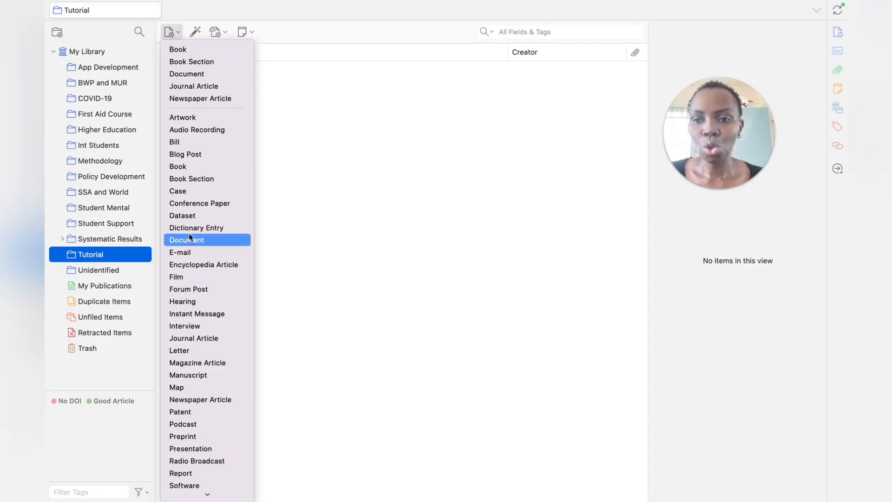
Step: Create a new Journal Article item in the Tutorial collection
scroll(188, 233, "down", 3)
scroll(190, 236, "up", 3)
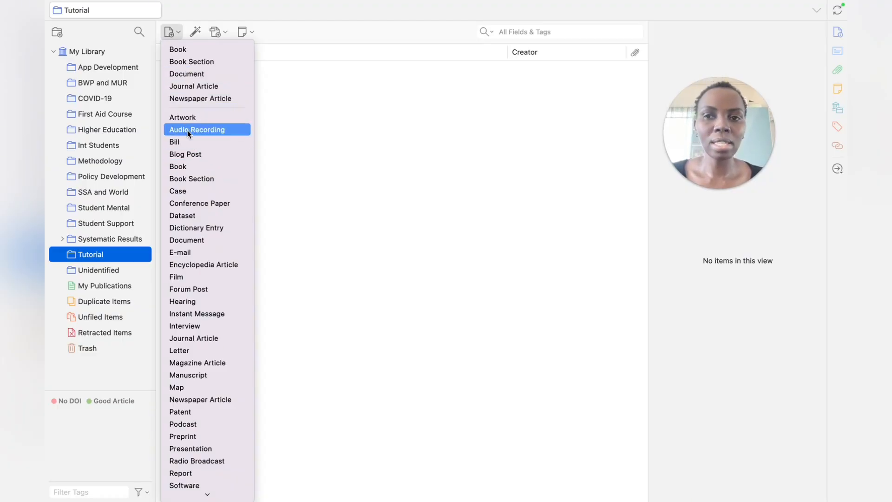
left_click(189, 89)
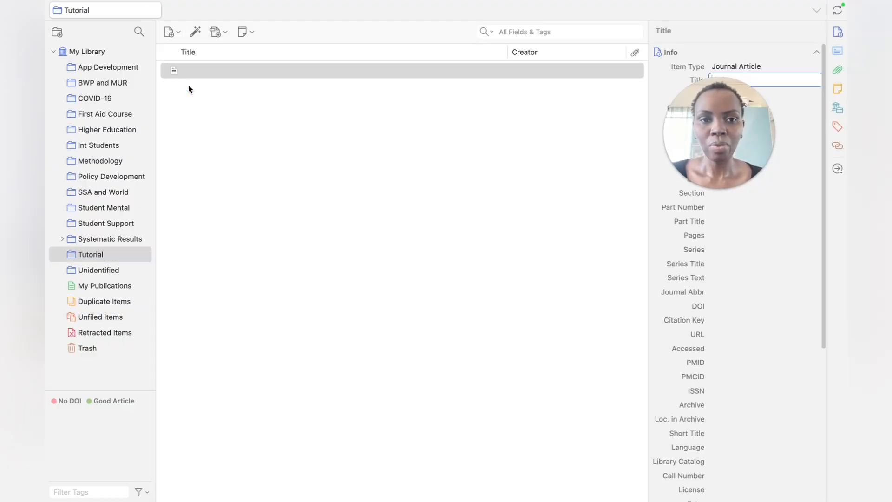
left_click_drag(679, 124, 356, 181)
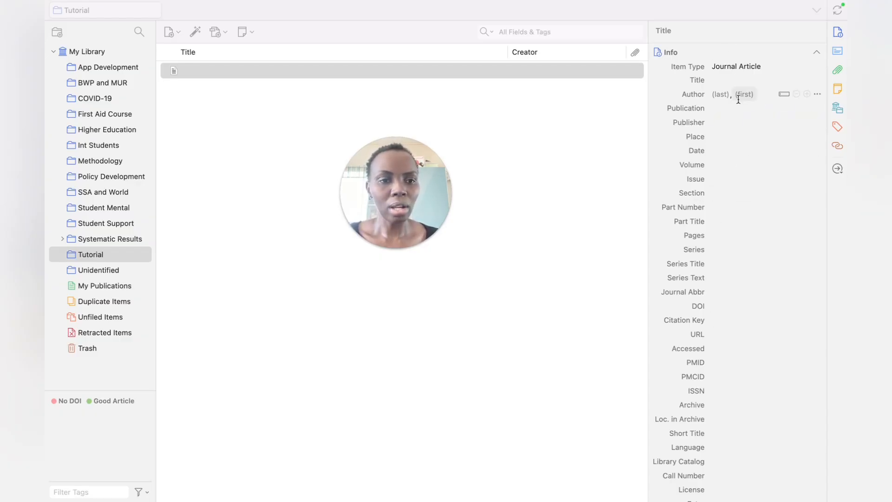
scroll(737, 321, "down", 3)
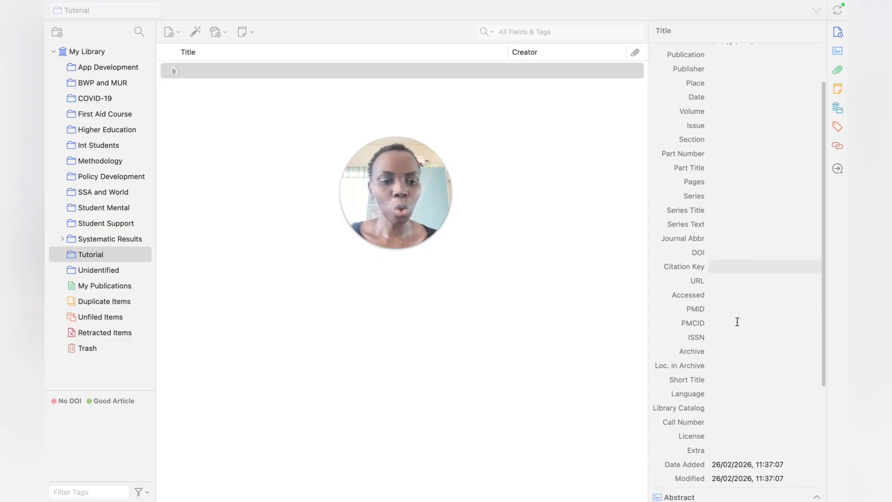
scroll(733, 302, "up", 3)
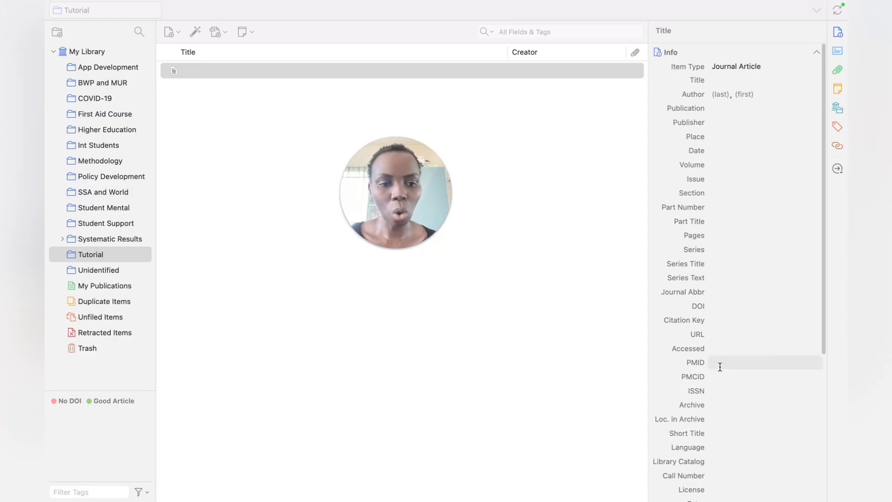
scroll(720, 378, "down", 5)
scroll(720, 378, "down", 1)
scroll(720, 378, "up", 6)
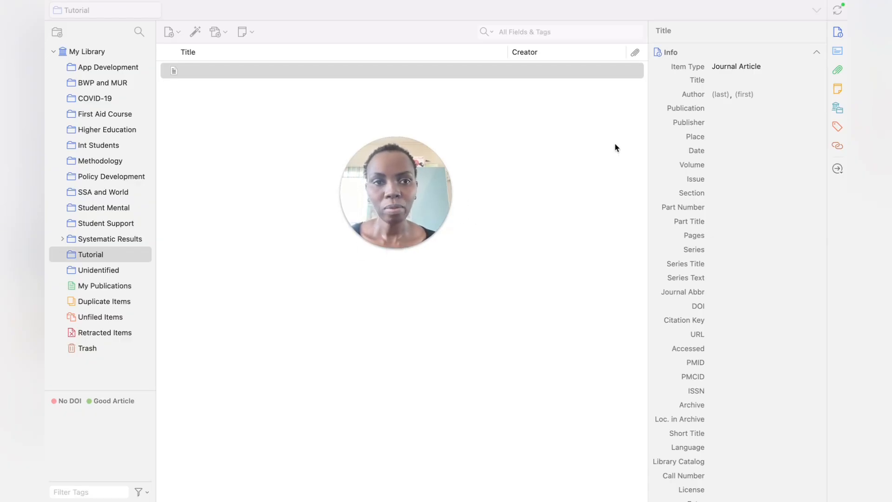
Step: Enter the author's last name for the new blank journal article
left_click(722, 94)
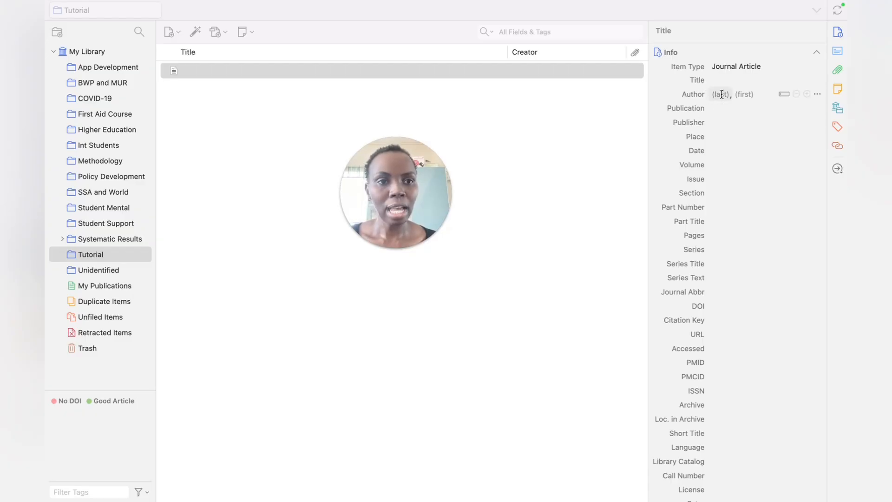
type("Ju")
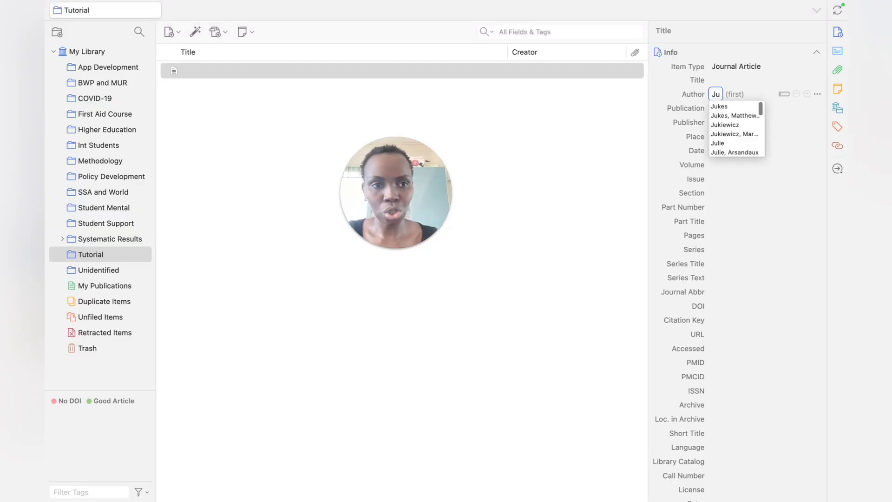
type("lius")
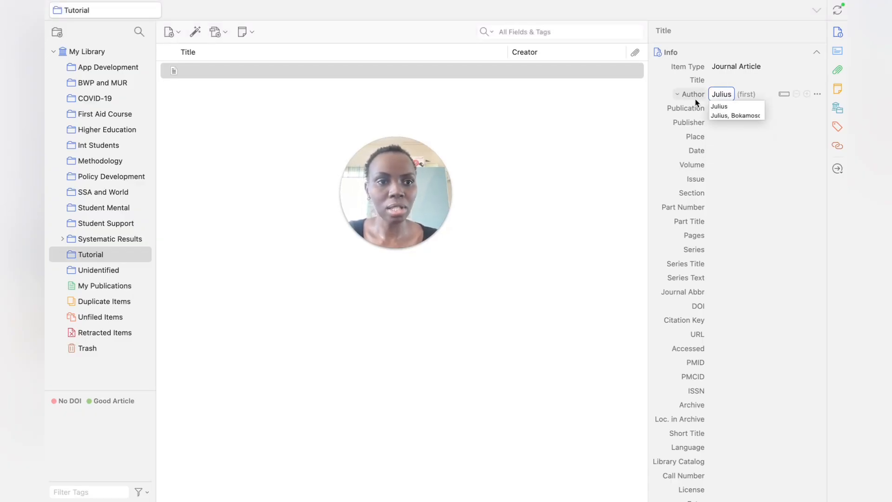
left_click(600, 119)
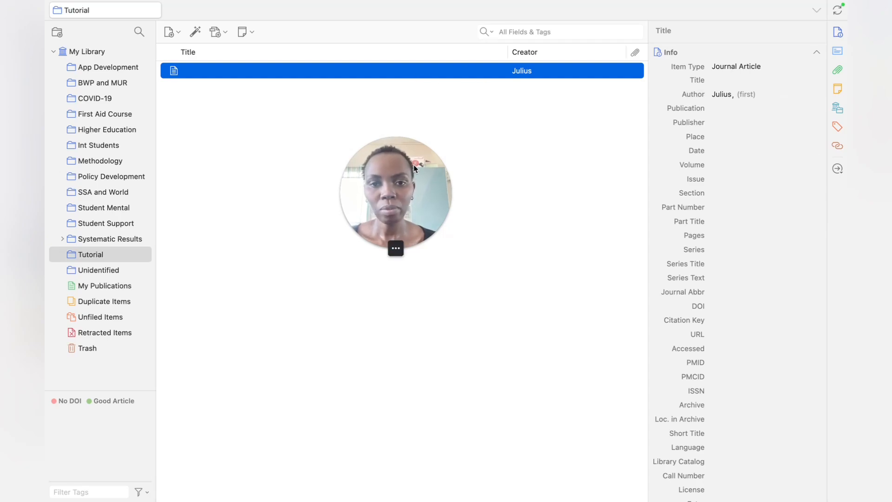
left_click_drag(415, 167, 585, 167)
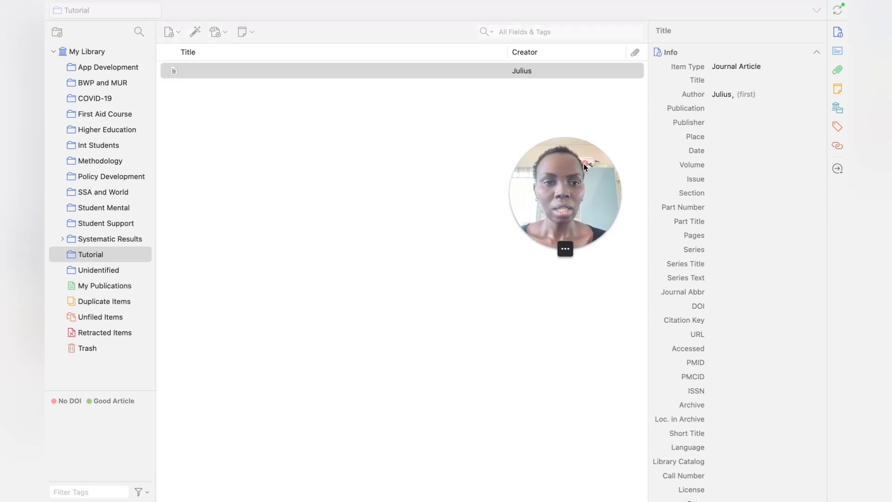
left_click(195, 33)
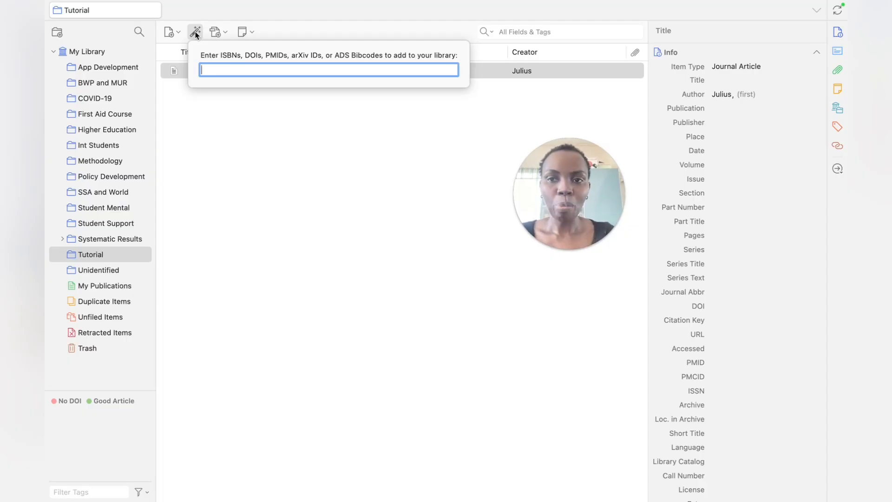
type("https://doi.org/10.4102/the.v9i0.316")
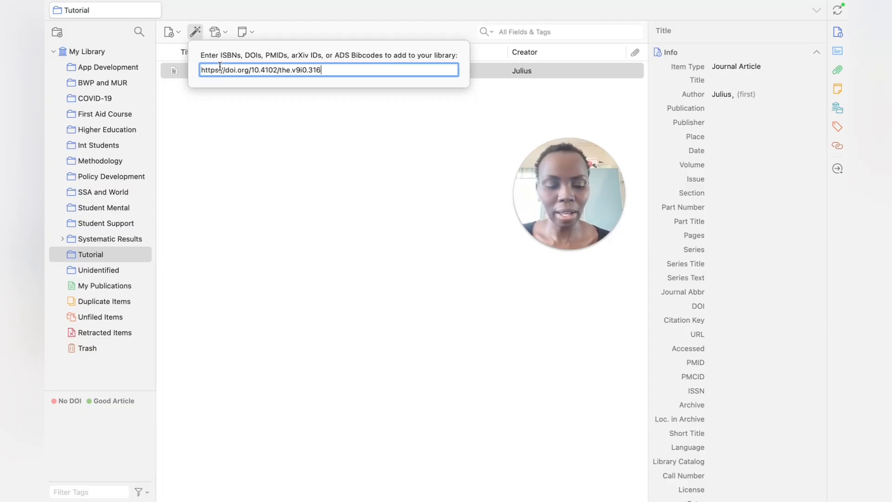
key("Return")
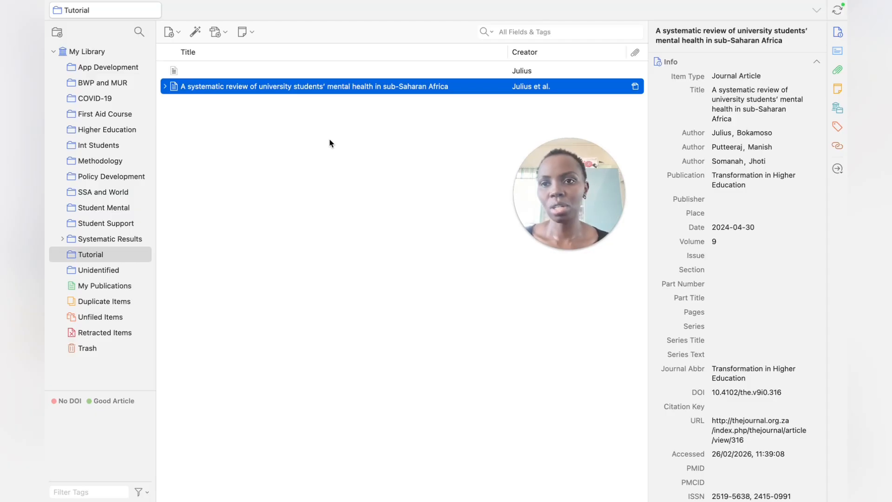
left_click(217, 32)
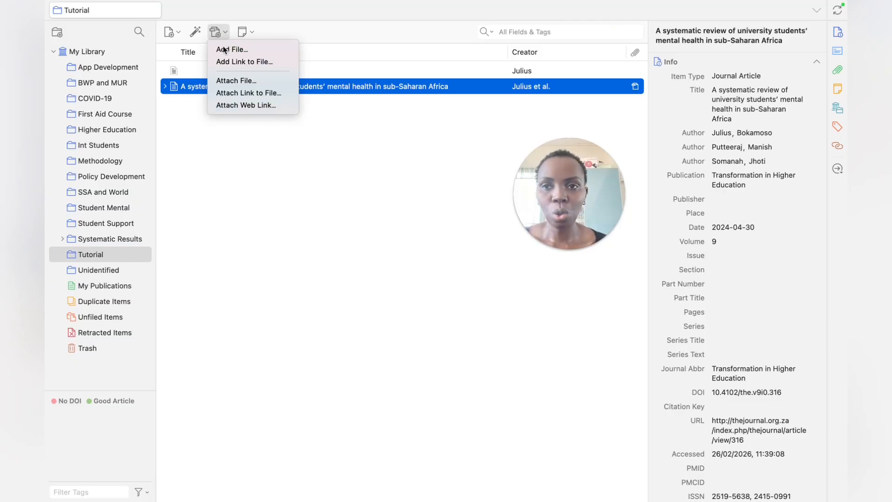
left_click(245, 135)
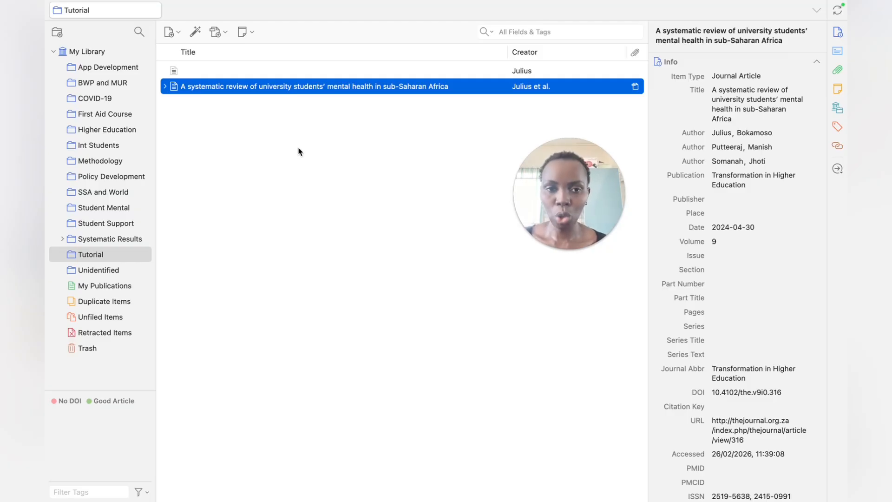
Step: Create a standalone note in the Tutorial collection containing the first author's surname
left_click(253, 32)
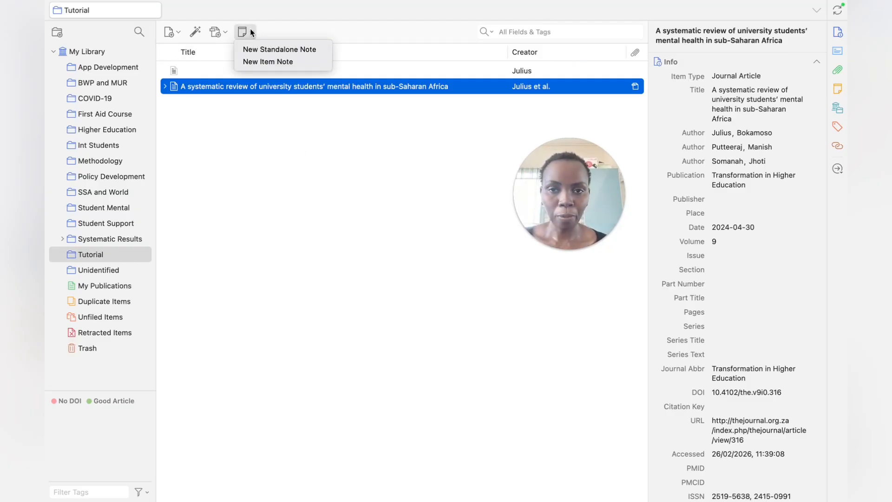
left_click(275, 50)
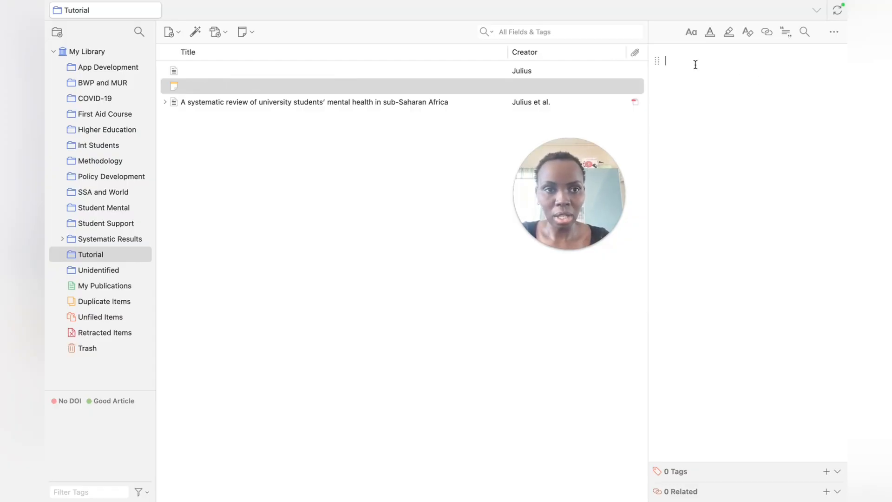
type("Julius")
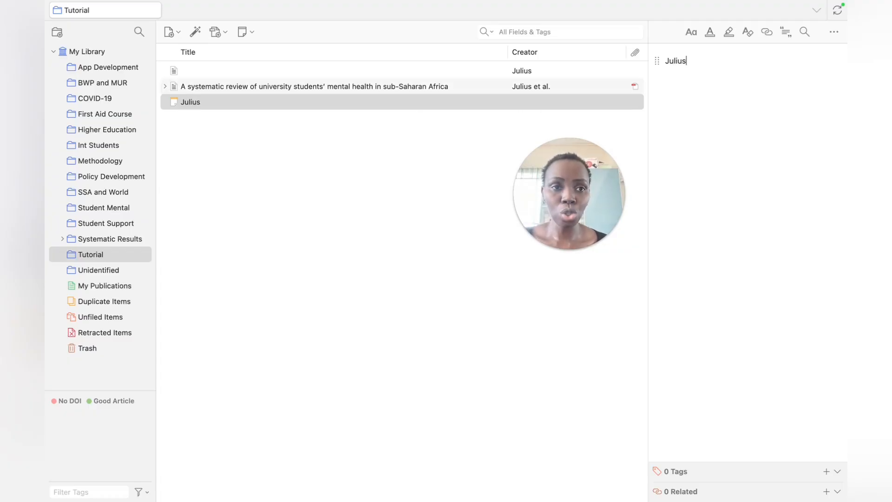
left_click(388, 123)
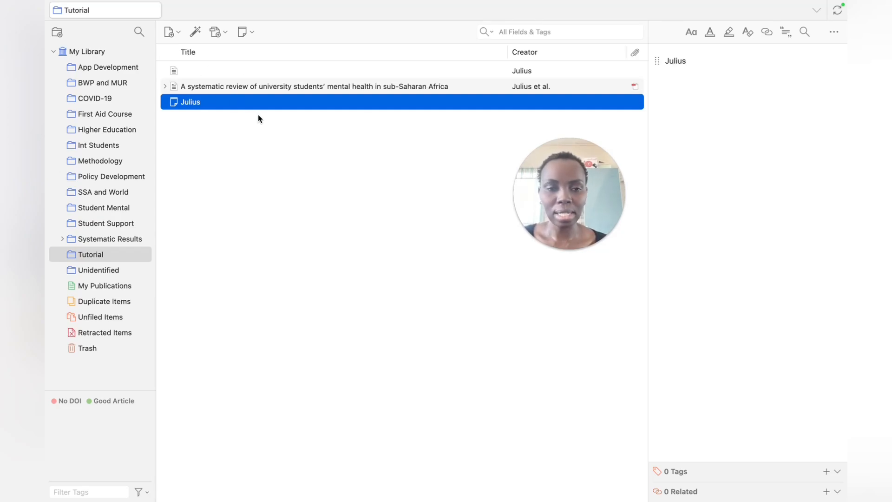
mouse_move(539, 149)
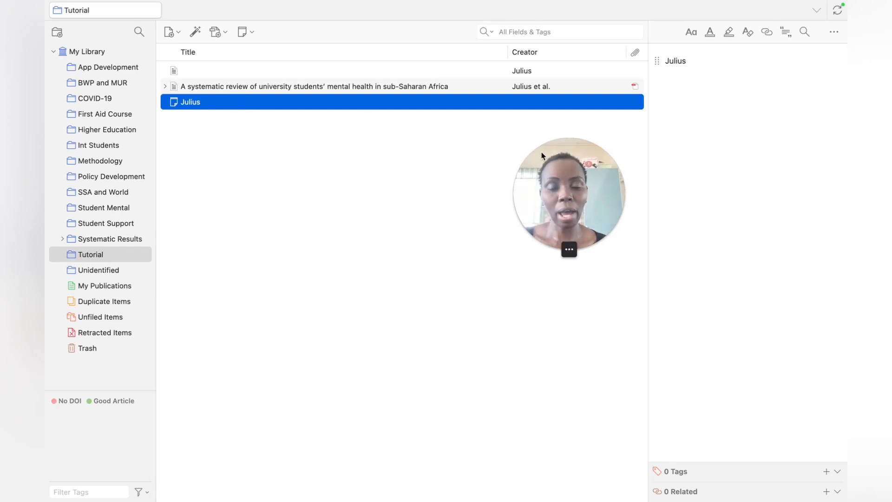
left_click_drag(538, 149, 410, 156)
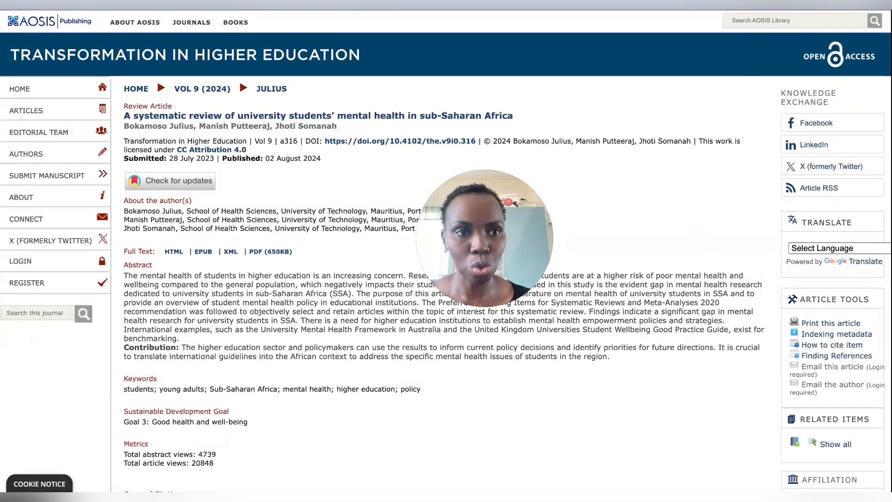
Step: Save the systematic review article from its journal web page, with the full-text PDF, to the Tutorial collection without tags
left_click(795, 3)
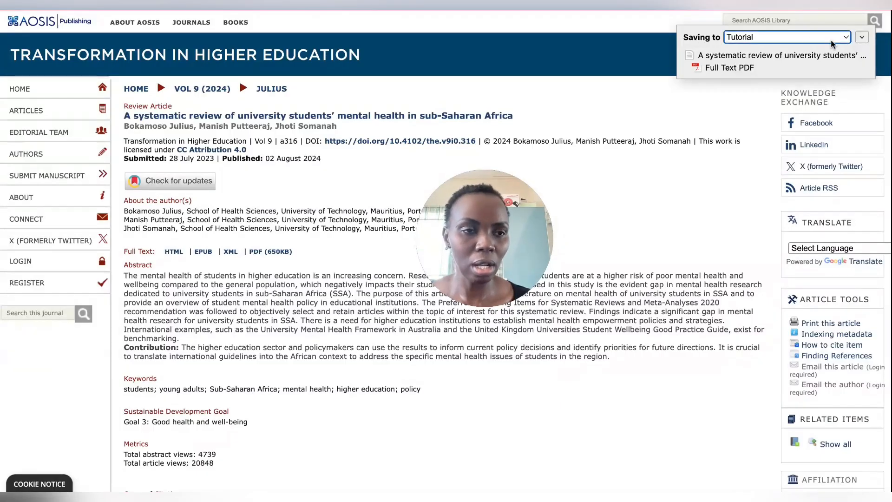
left_click(861, 37)
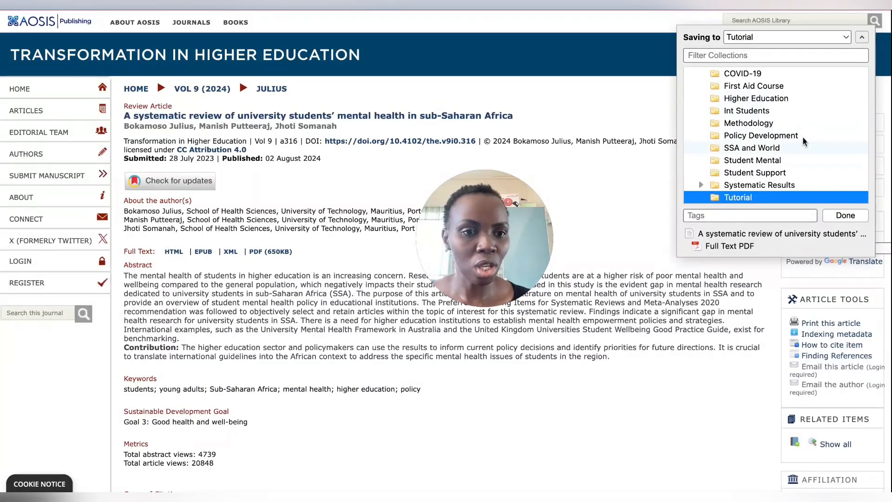
left_click(701, 217)
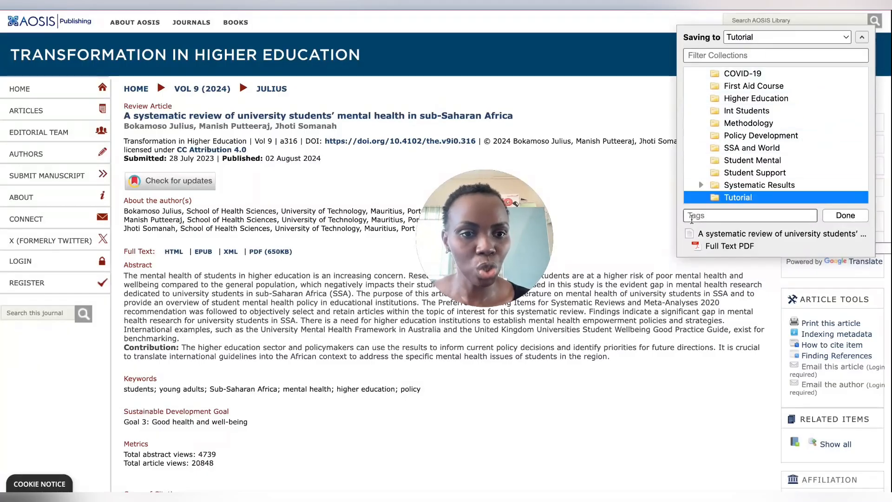
left_click(836, 215)
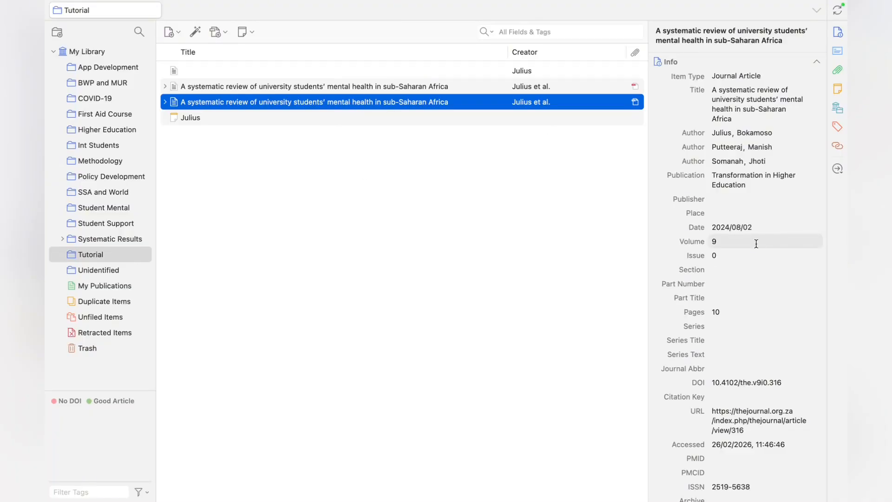
Step: Examine the web-saved article's details, abstract and PDF attachment in the Zotero library
scroll(757, 243, "down", 15)
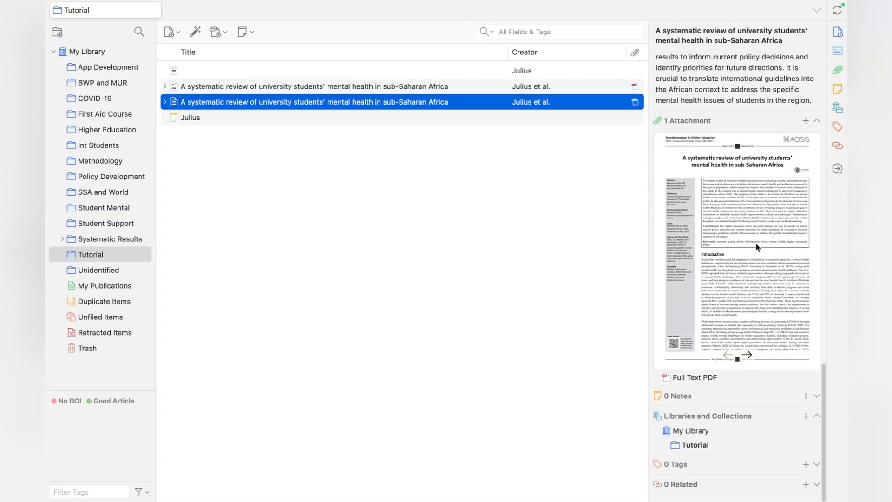
scroll(711, 258, "up", 15)
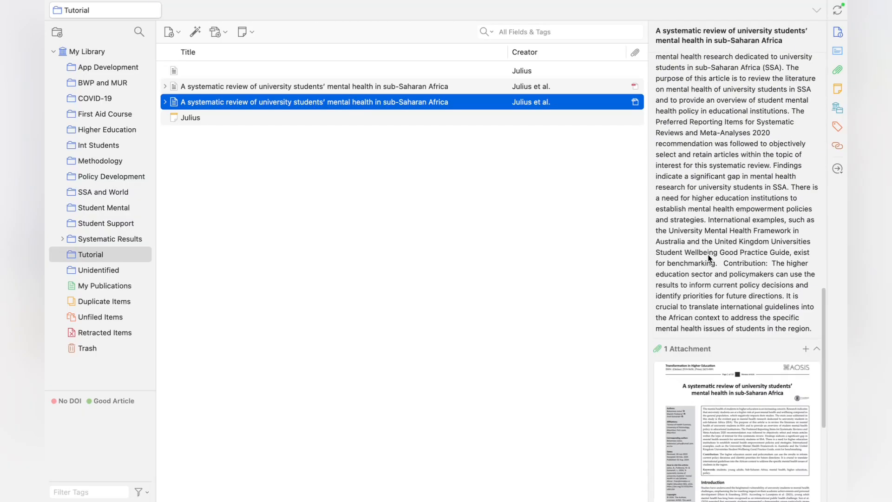